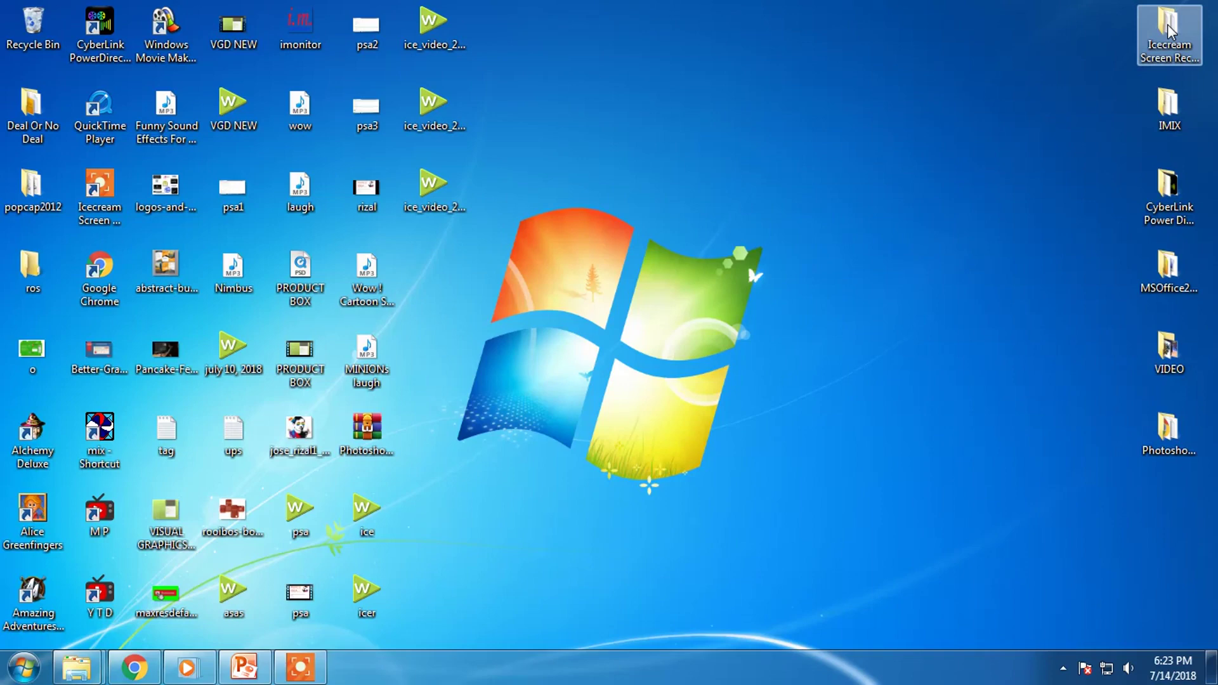
Open the Setup folder inside the Icecream Screen Recorder Pro 4.75 Setup + Patch desktop folder and launch screen_recorder_setup.
double_click(1167, 24)
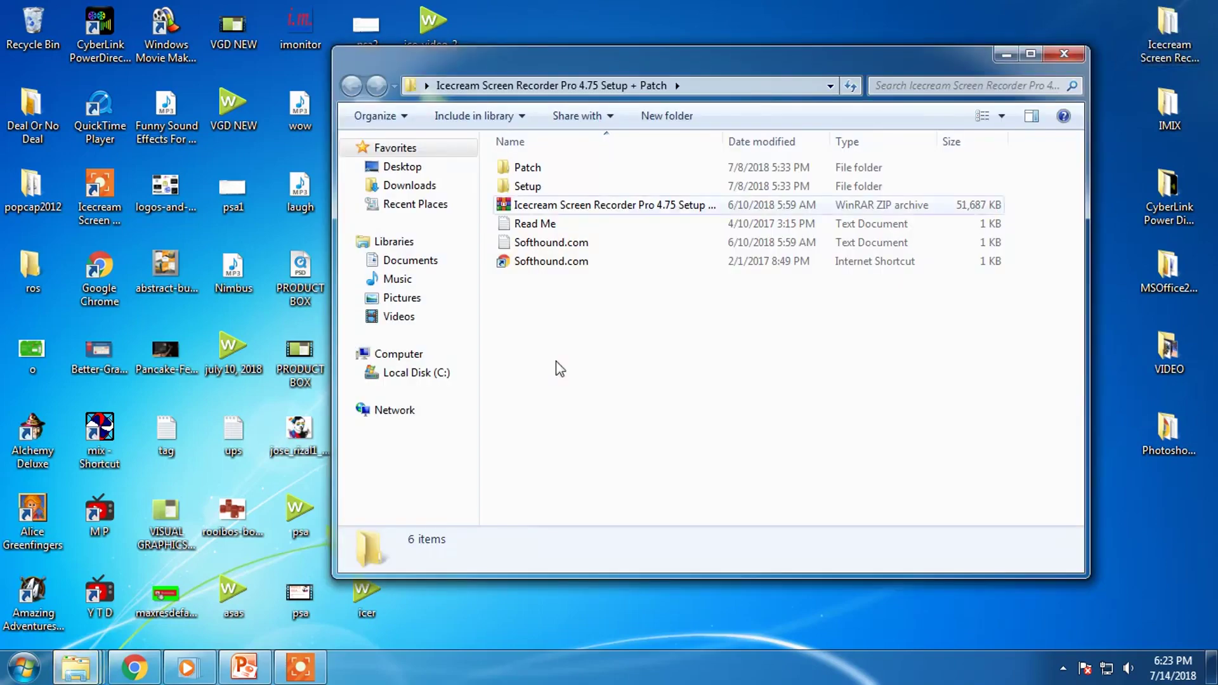
left_click(515, 171)
left_click(524, 191)
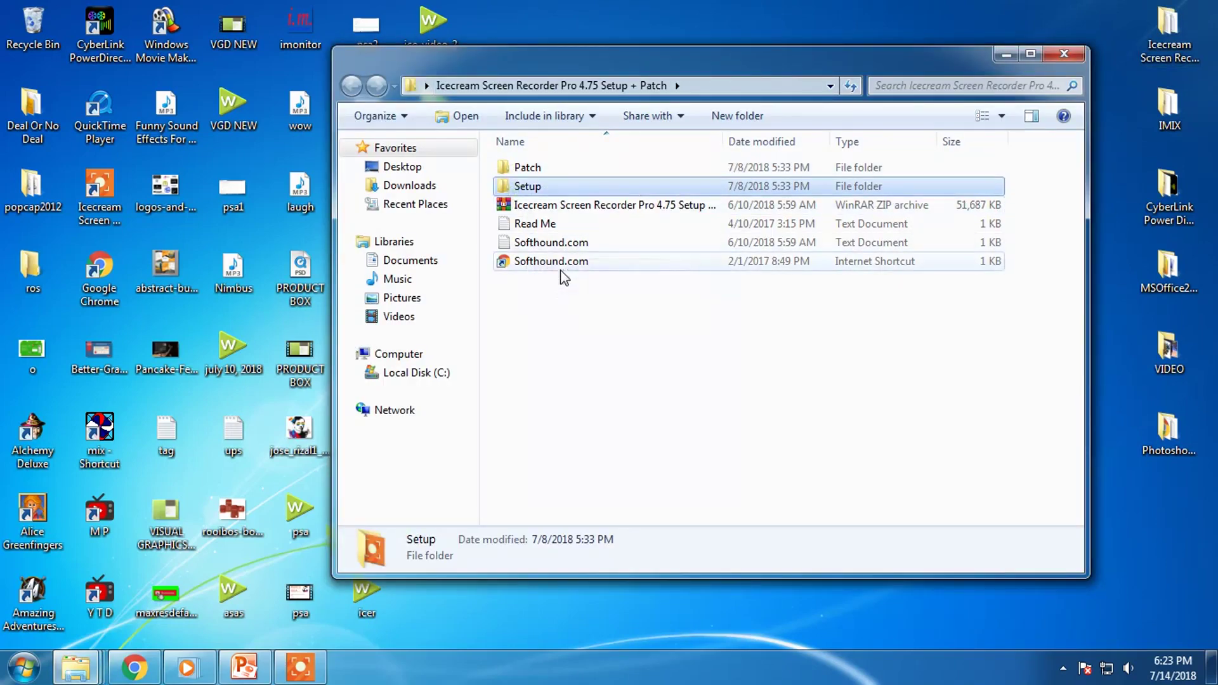
left_click(544, 207)
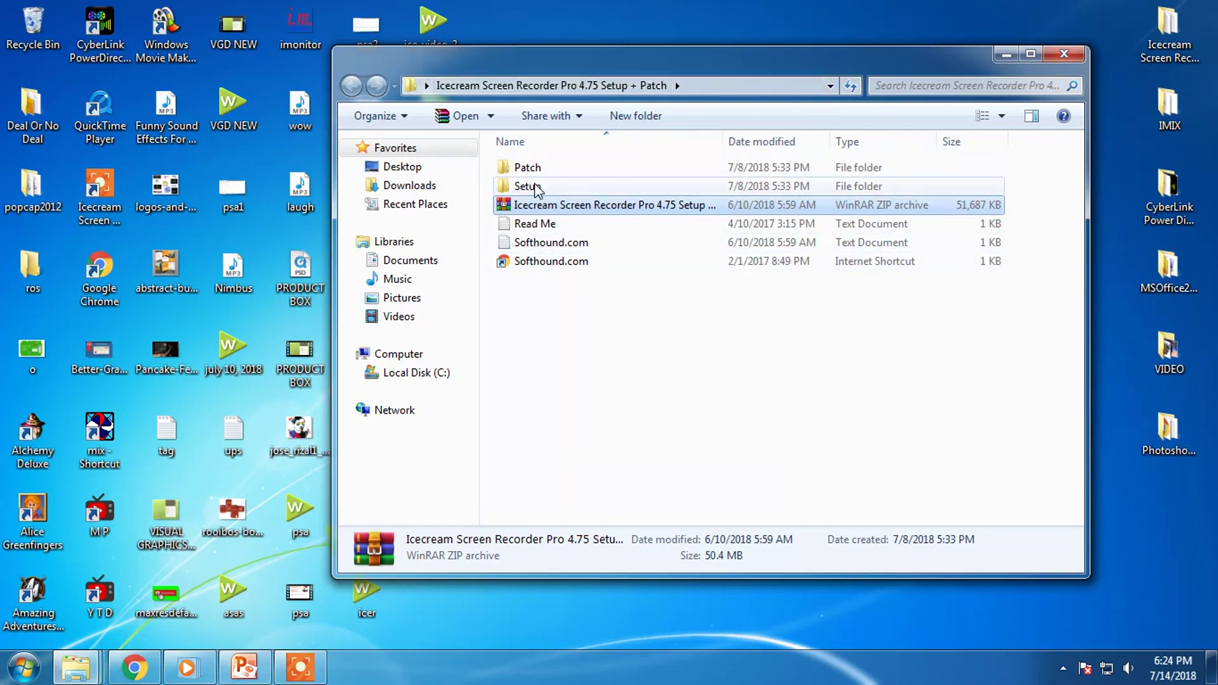
double_click(535, 188)
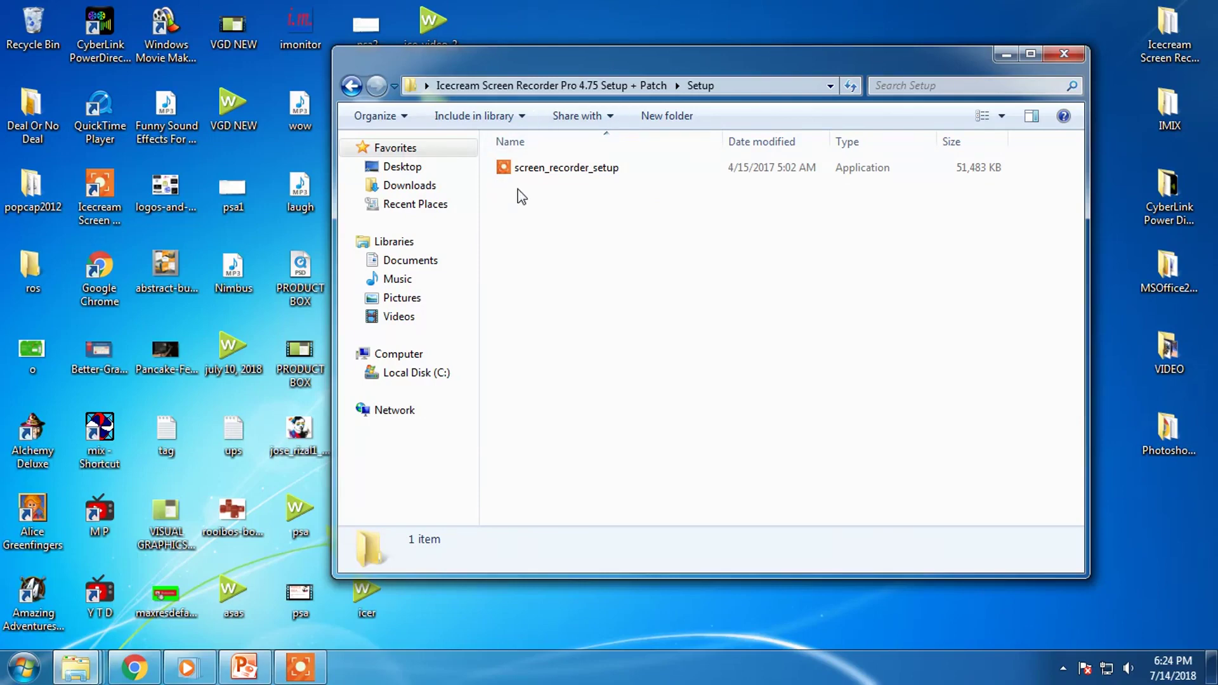
left_click(562, 173)
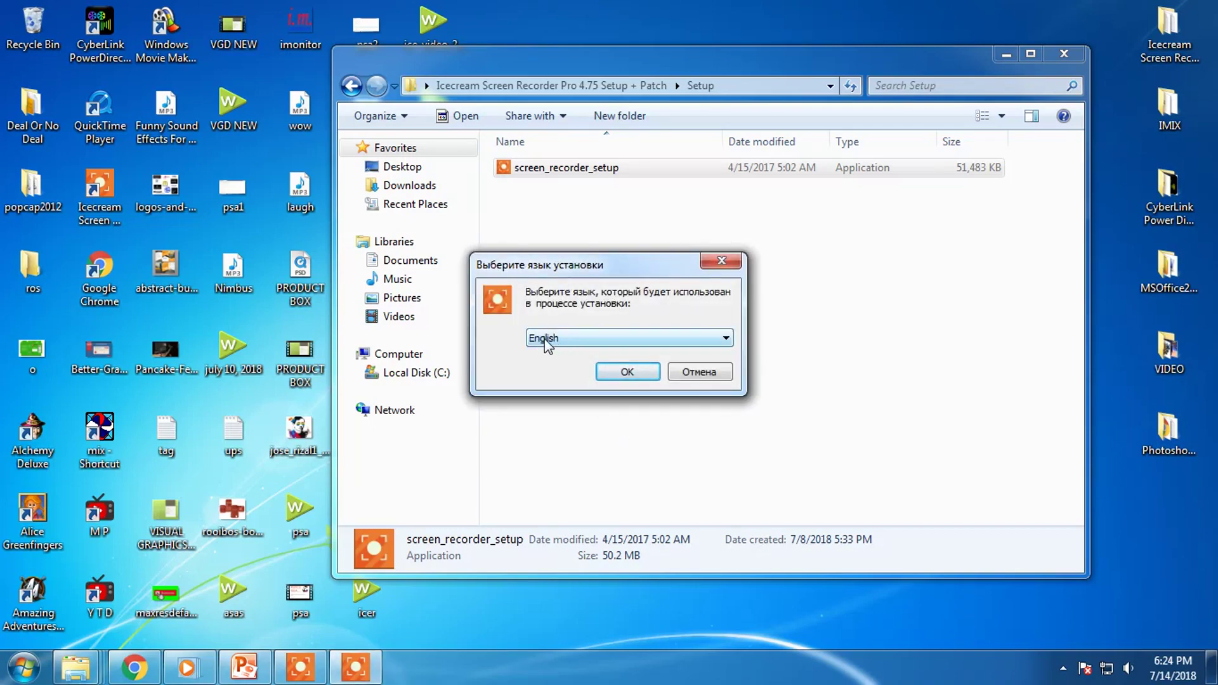
Try to install Icecream Screen Recorder in English, accepting the license agreement and keeping the desktop shortcut, Quick Launch shortcut and codecs tasks.
left_click(611, 374)
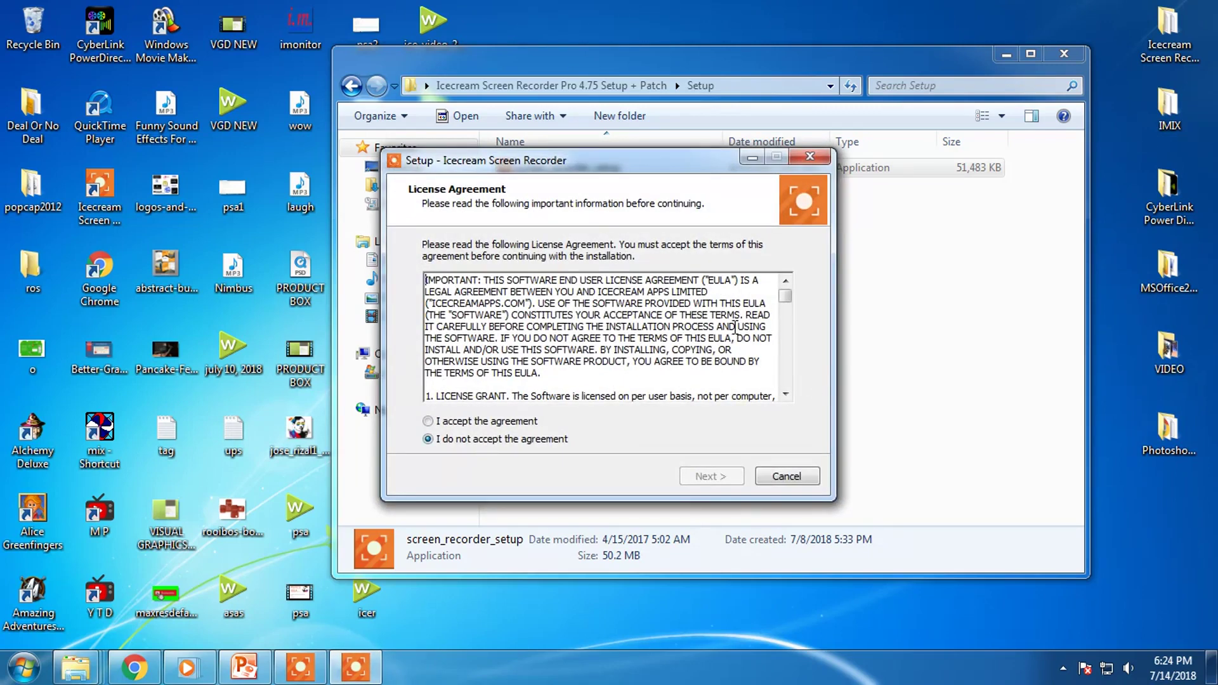
left_click_drag(788, 297, 785, 381)
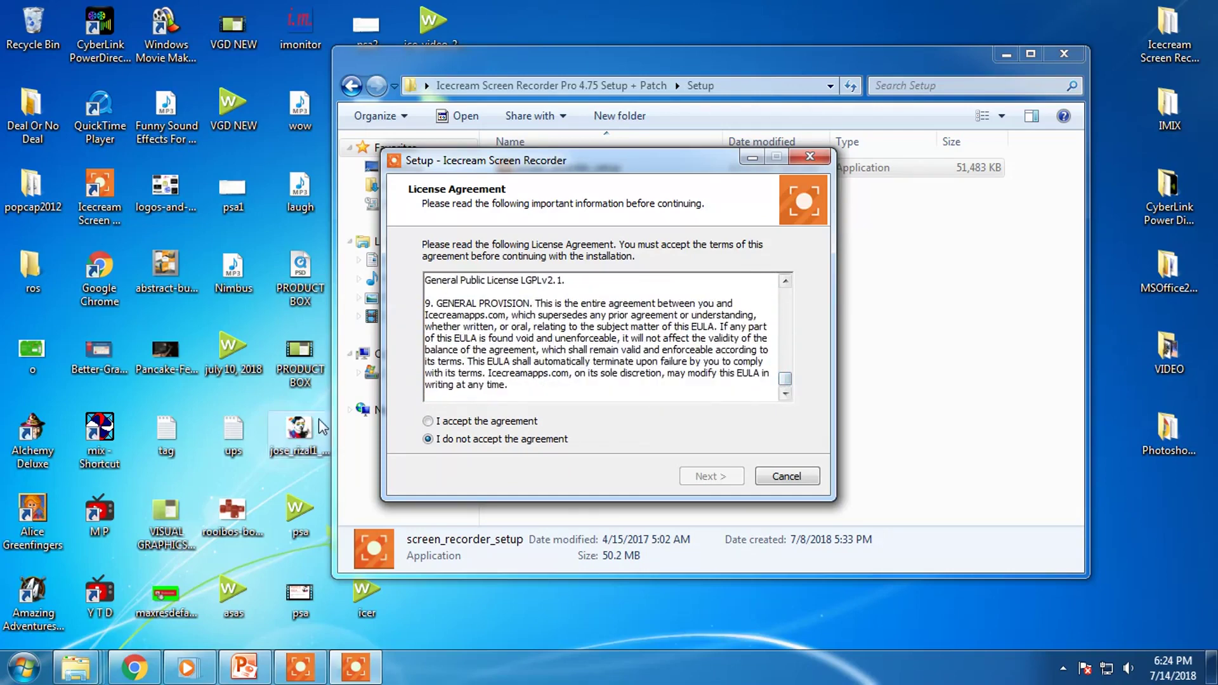
left_click(428, 421)
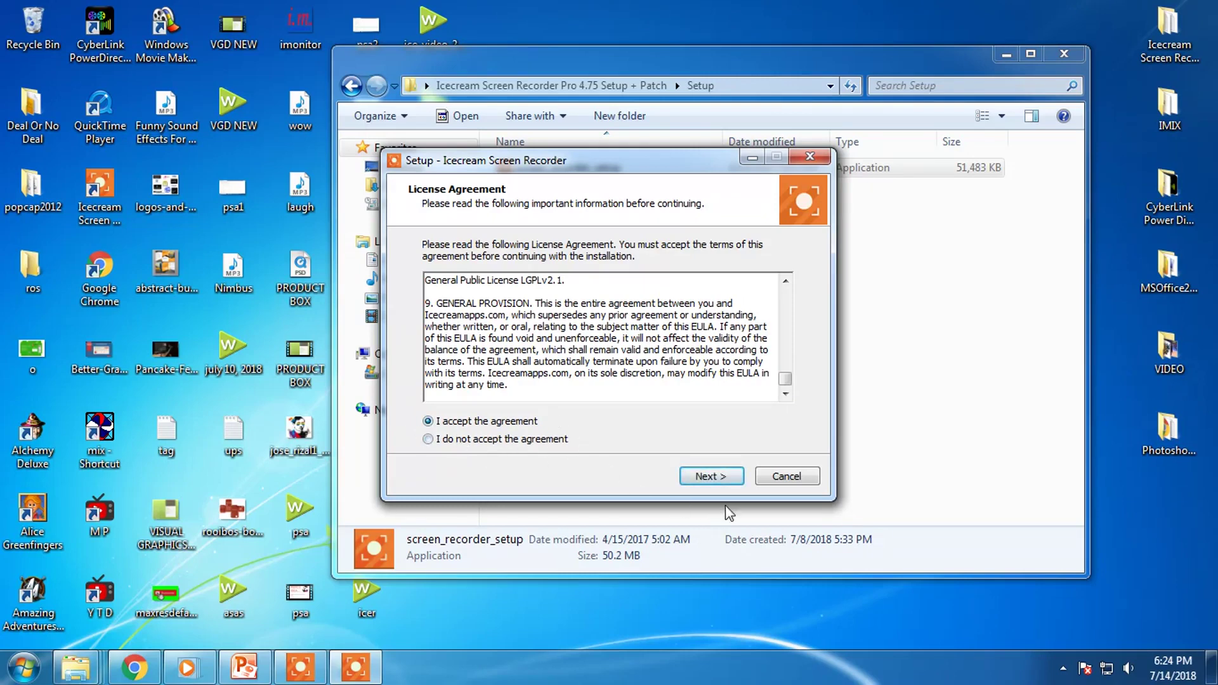
left_click(727, 482)
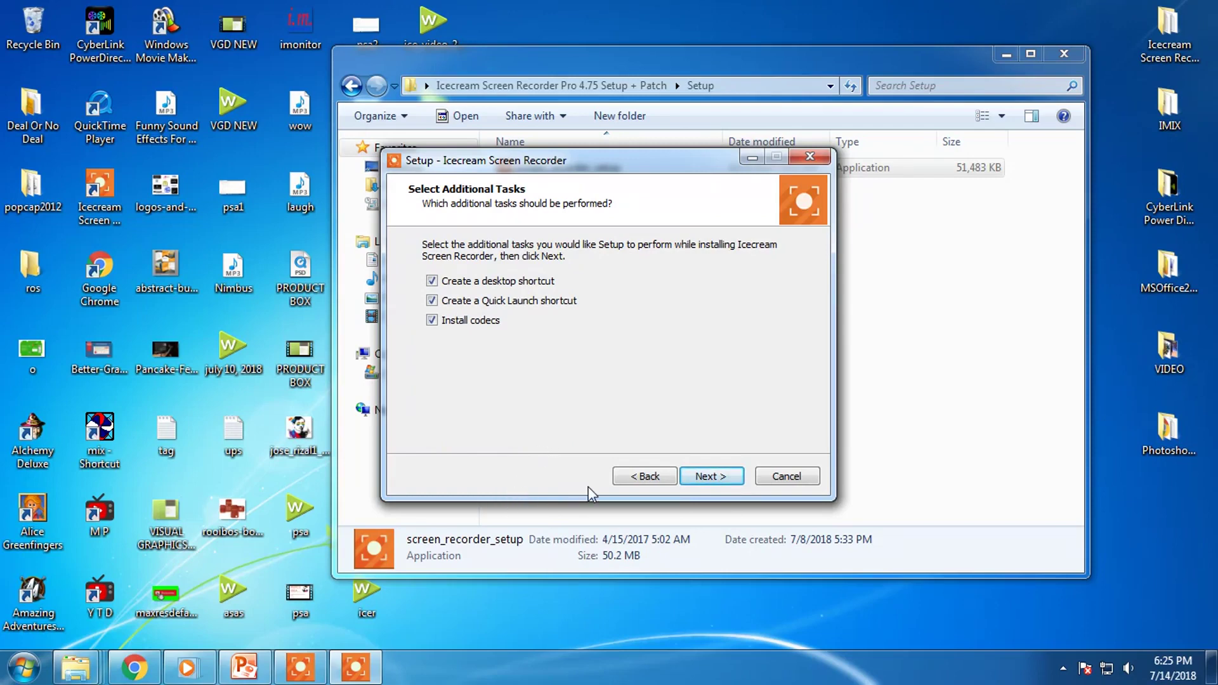
left_click(698, 481)
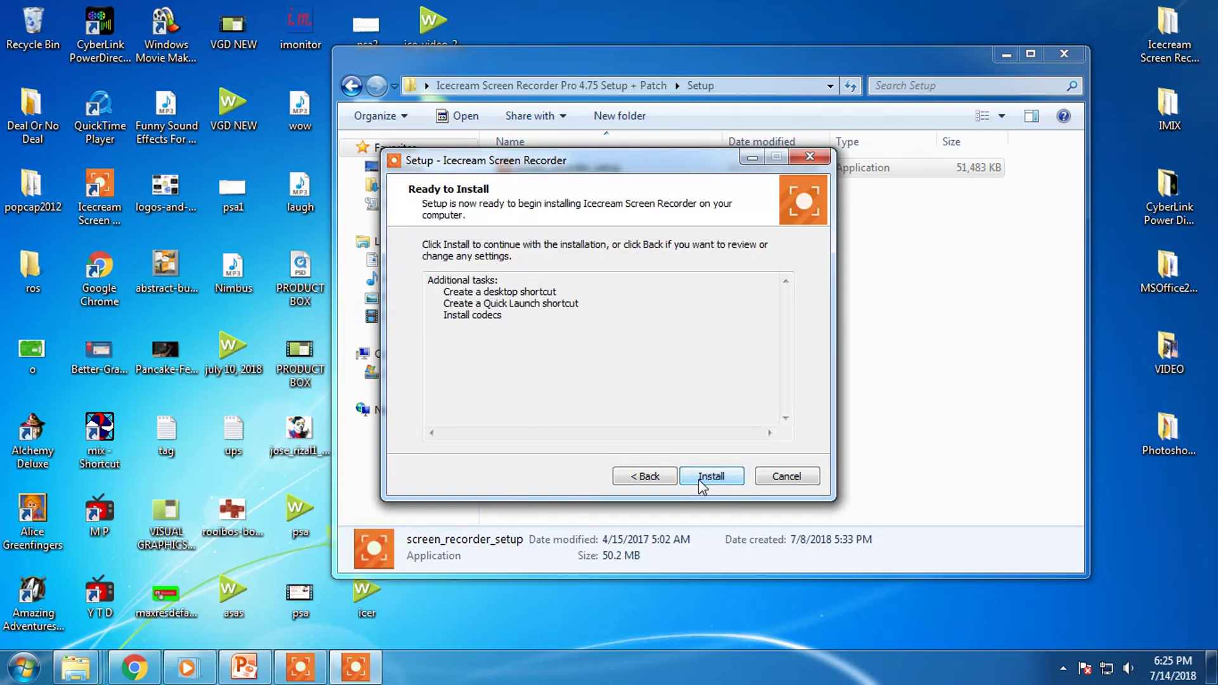
left_click(699, 481)
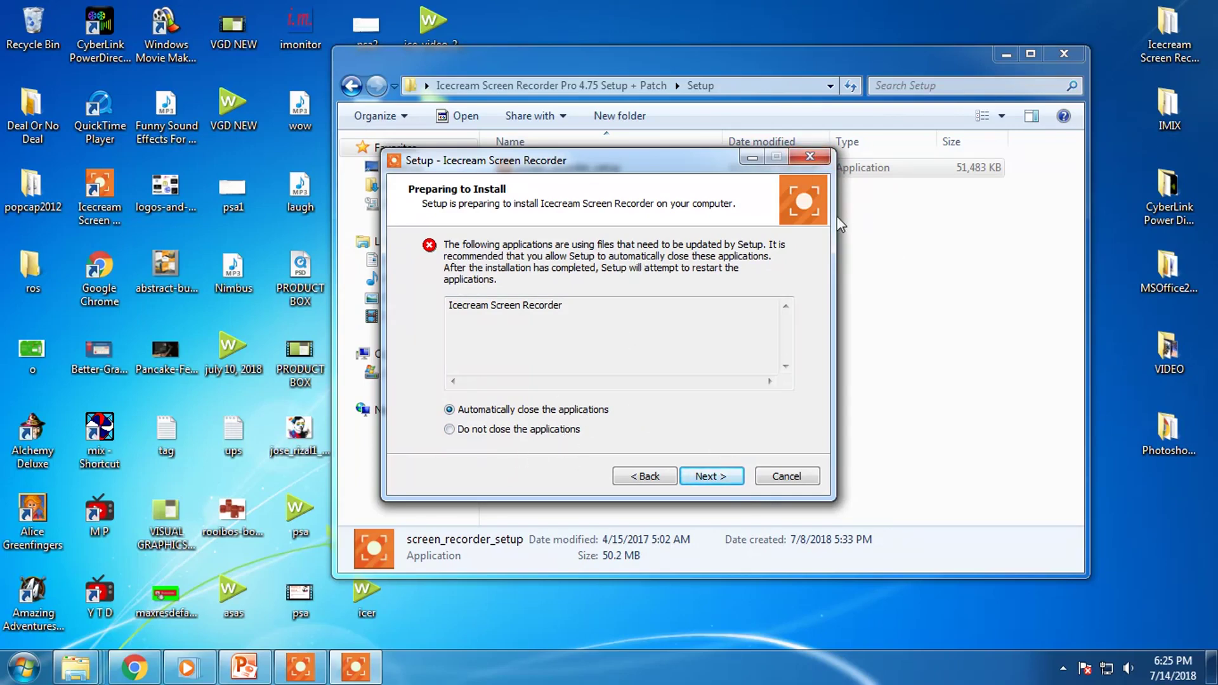
Exit the unfinished Icecream Screen Recorder setup and close the Setup folder window.
left_click(809, 158)
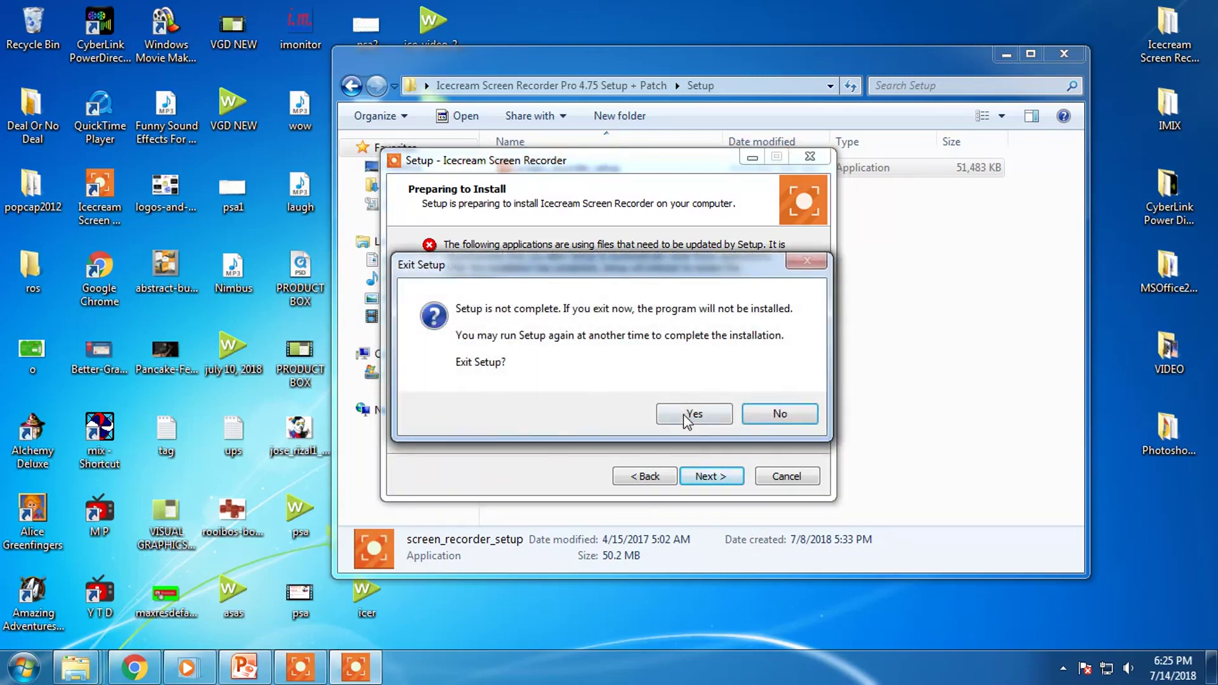
left_click(691, 414)
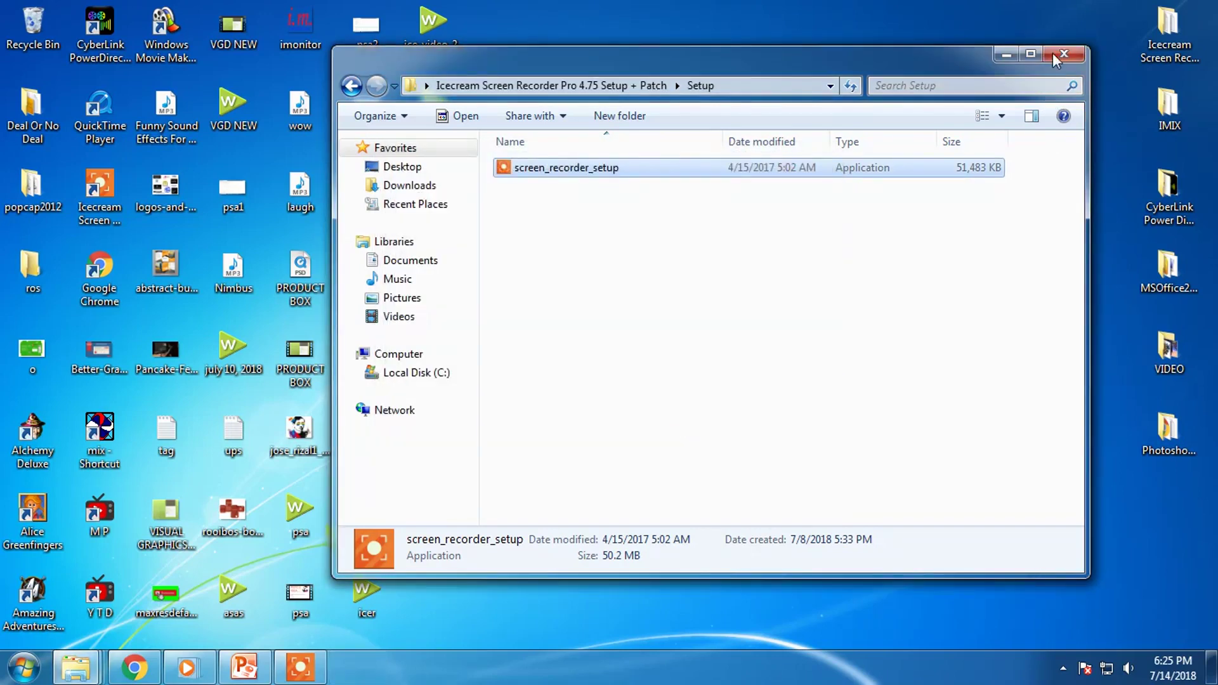
left_click(1062, 57)
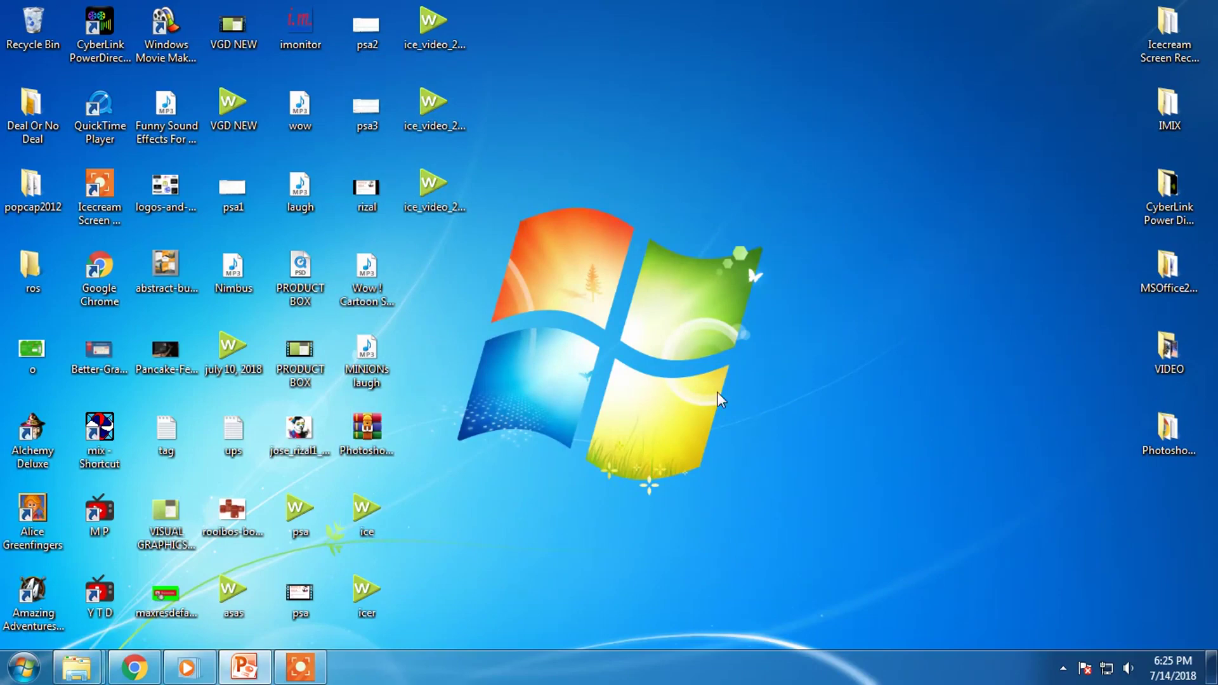
Open the Patch folder inside the Icecream Screen Recorder Pro 4.75 Setup + Patch desktop folder.
double_click(1185, 28)
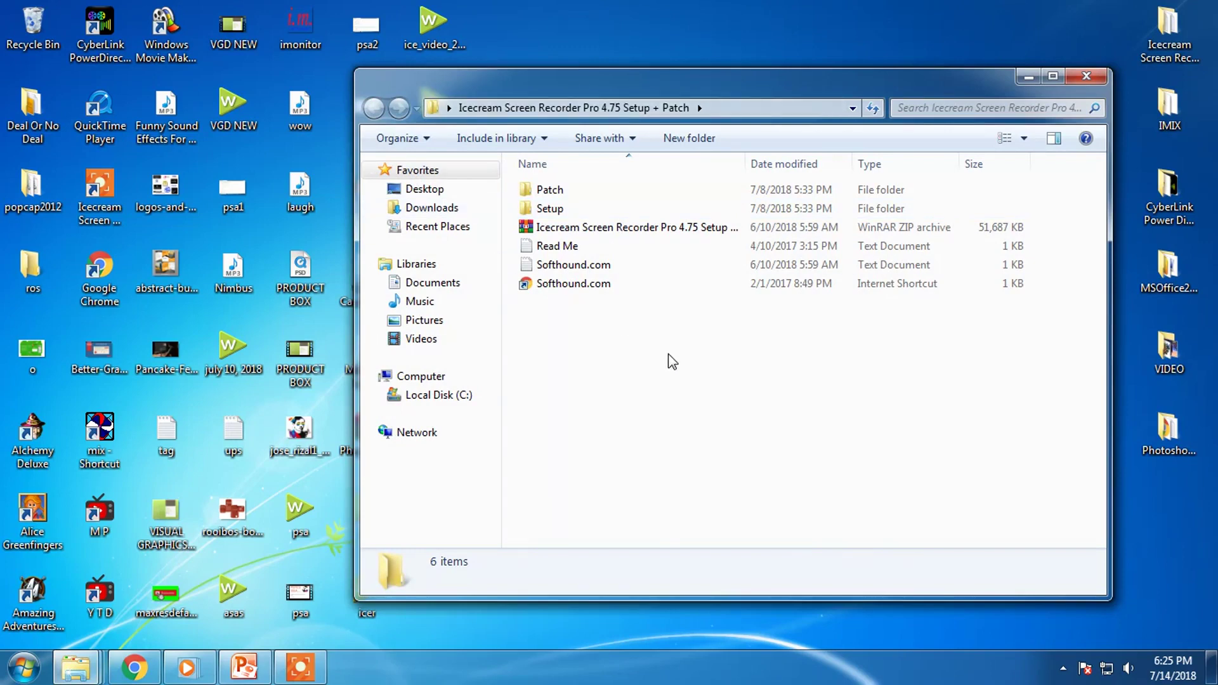
left_click(561, 193)
double_click(561, 194)
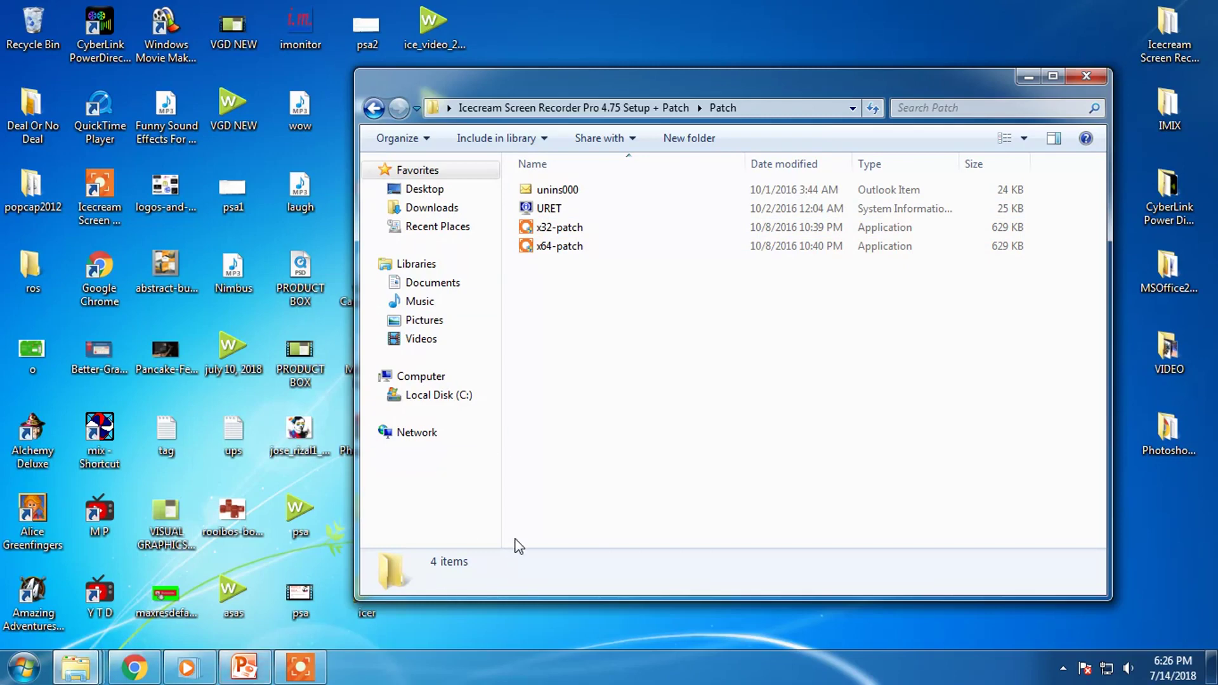
Check the computer's system type in its system properties, leaving the Patch folder open.
left_click(24, 671)
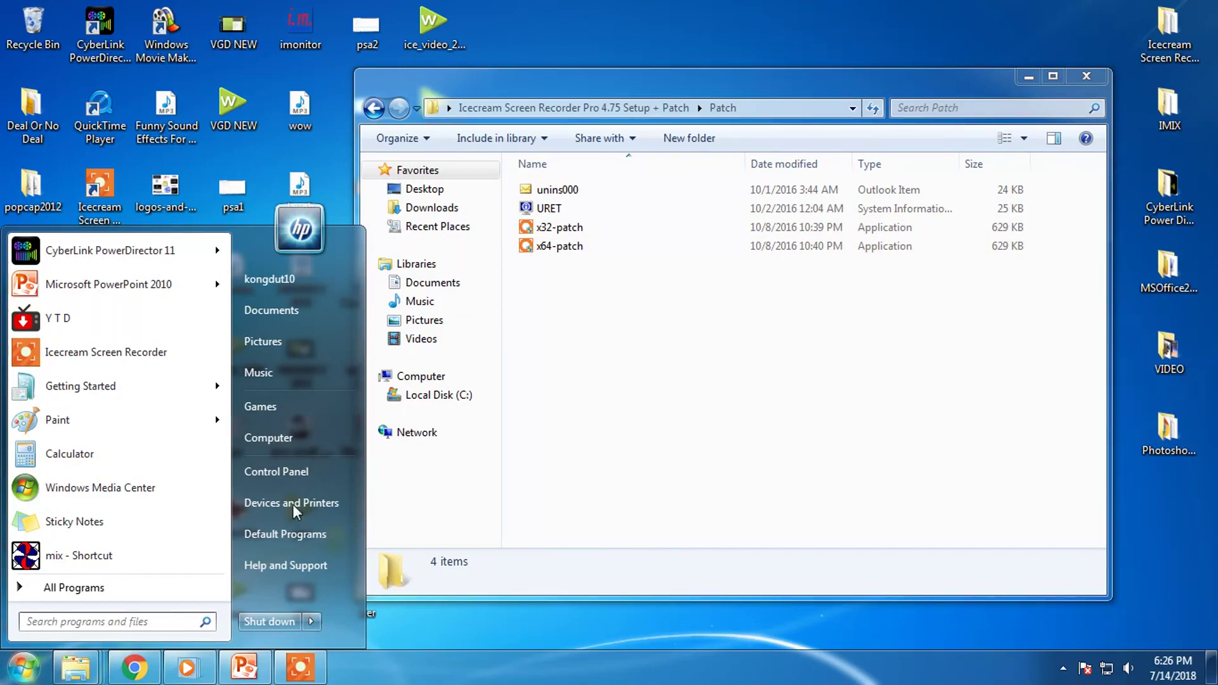
right_click(279, 440)
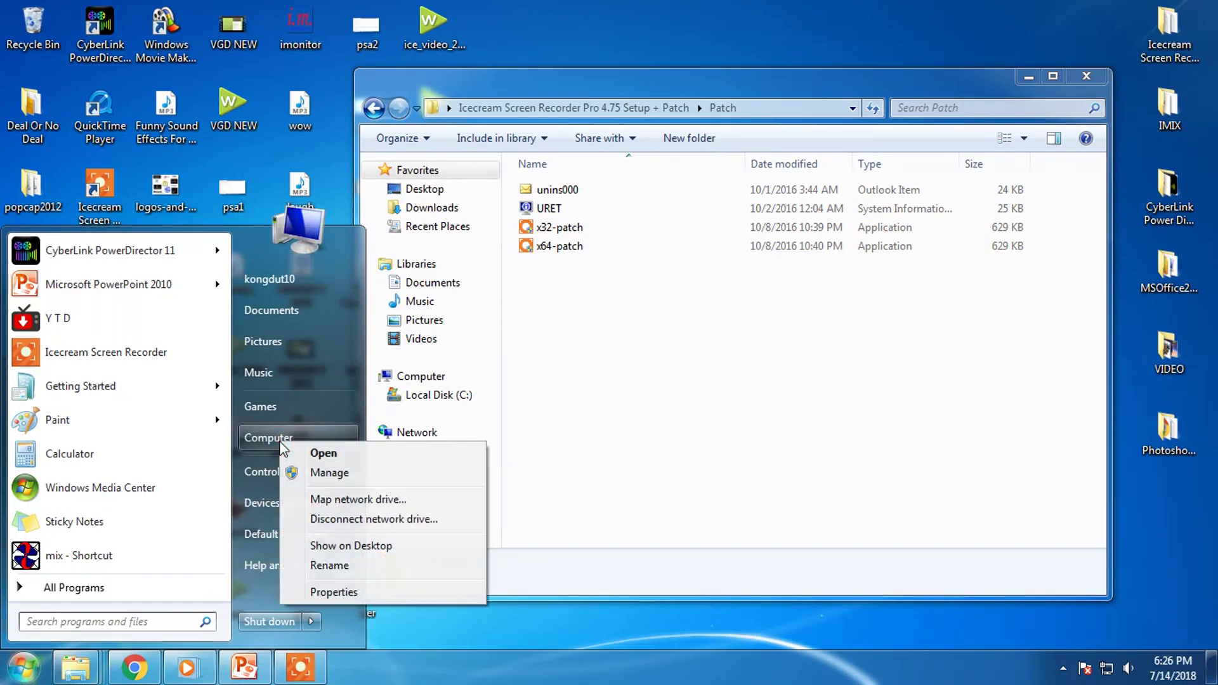
left_click(336, 593)
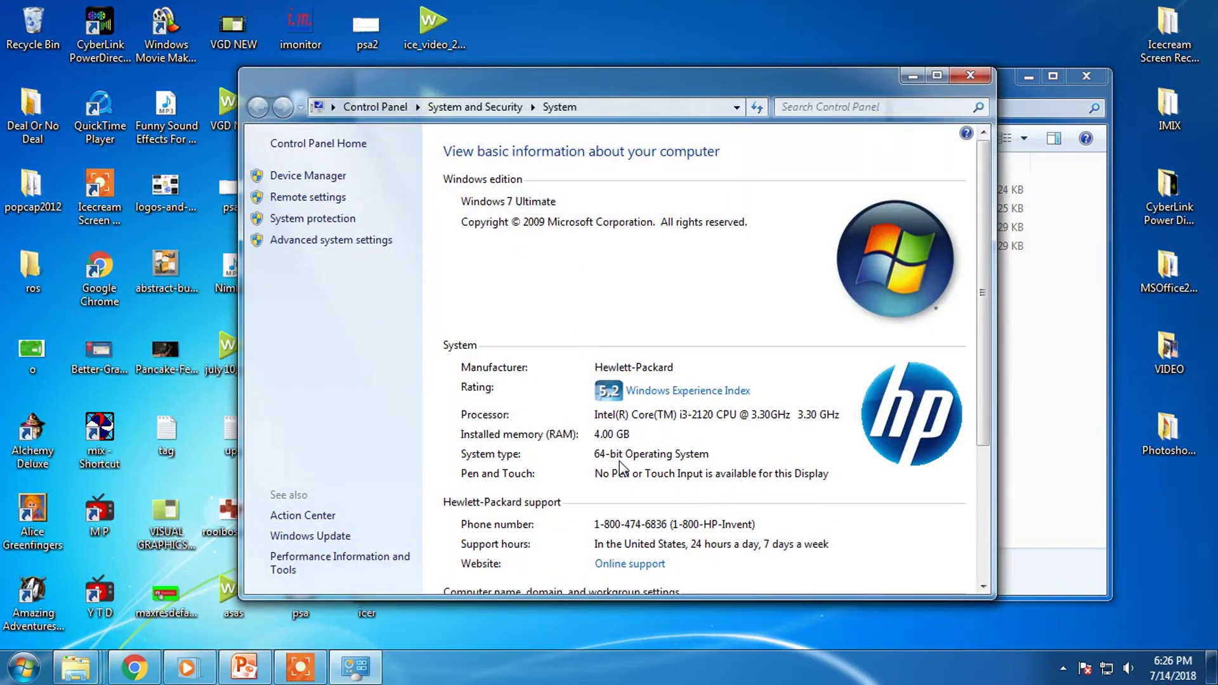
left_click(969, 77)
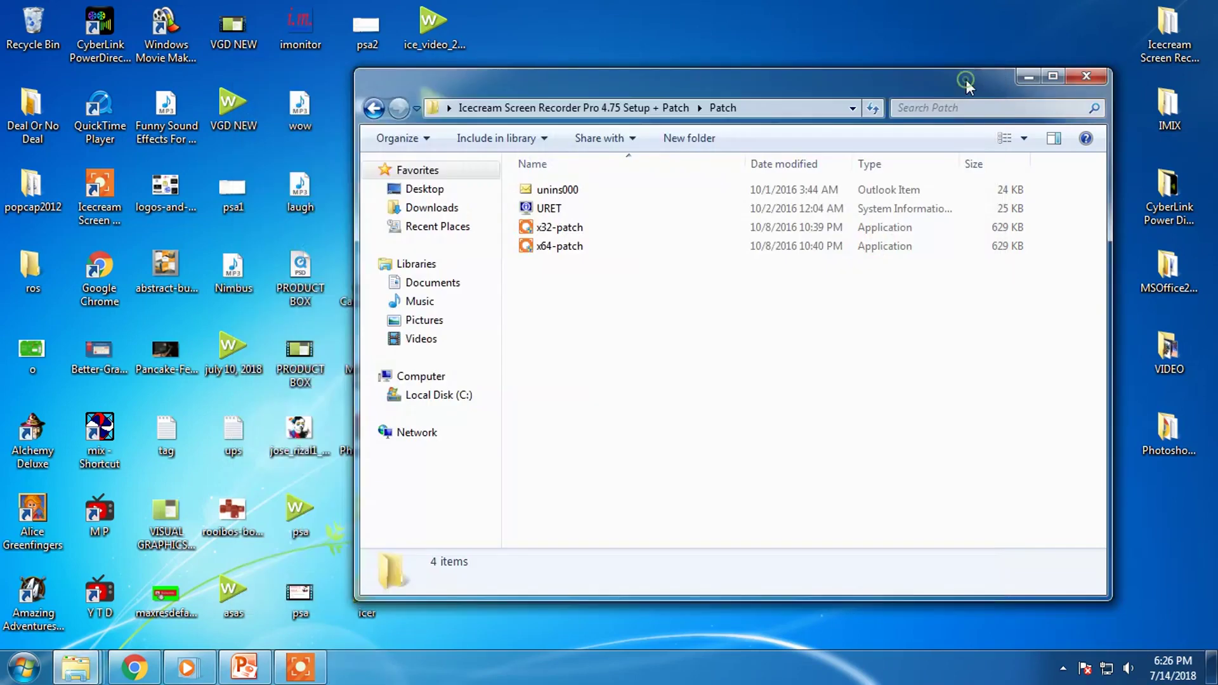
Try to run x64-patch on the recorder application in C:\Program Files (x86)\Icecream Screen Recorder.
left_click(544, 250)
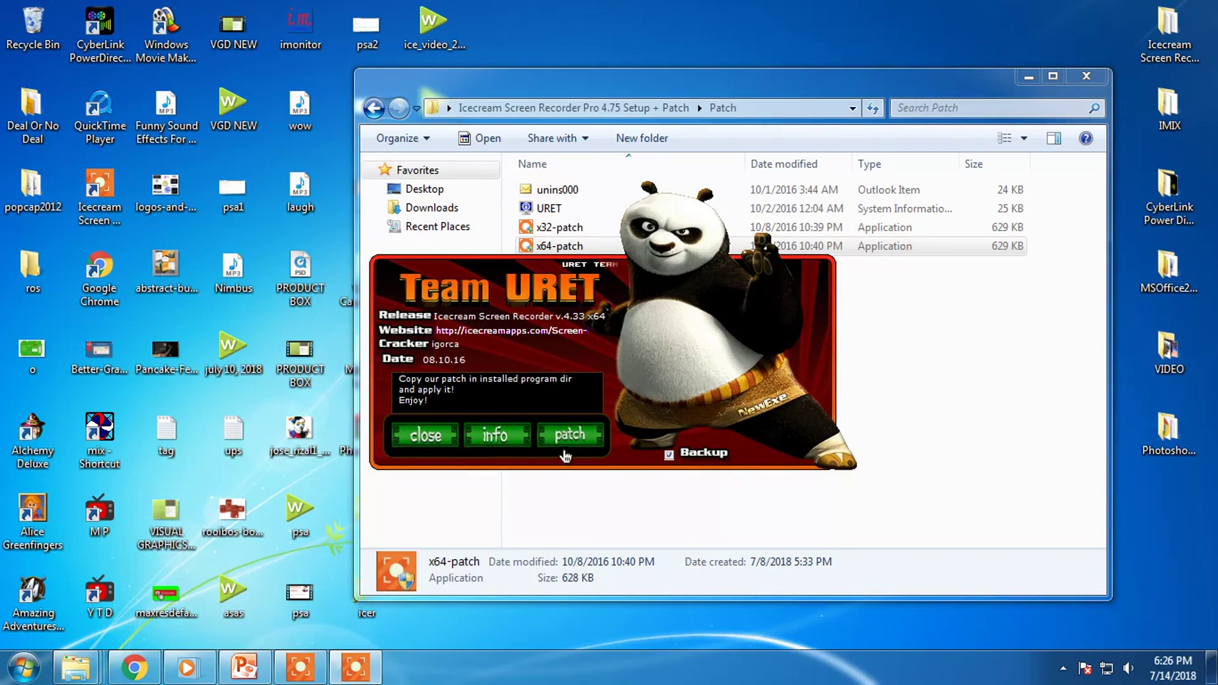
left_click(571, 446)
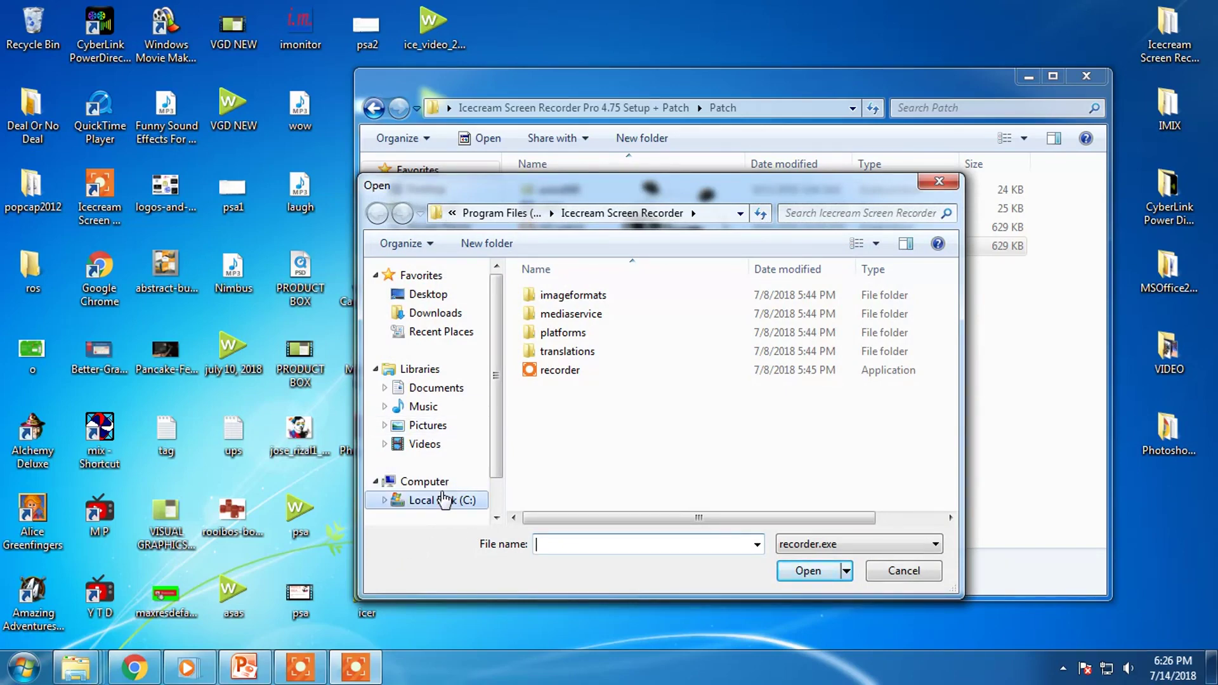
left_click_drag(496, 383, 496, 422)
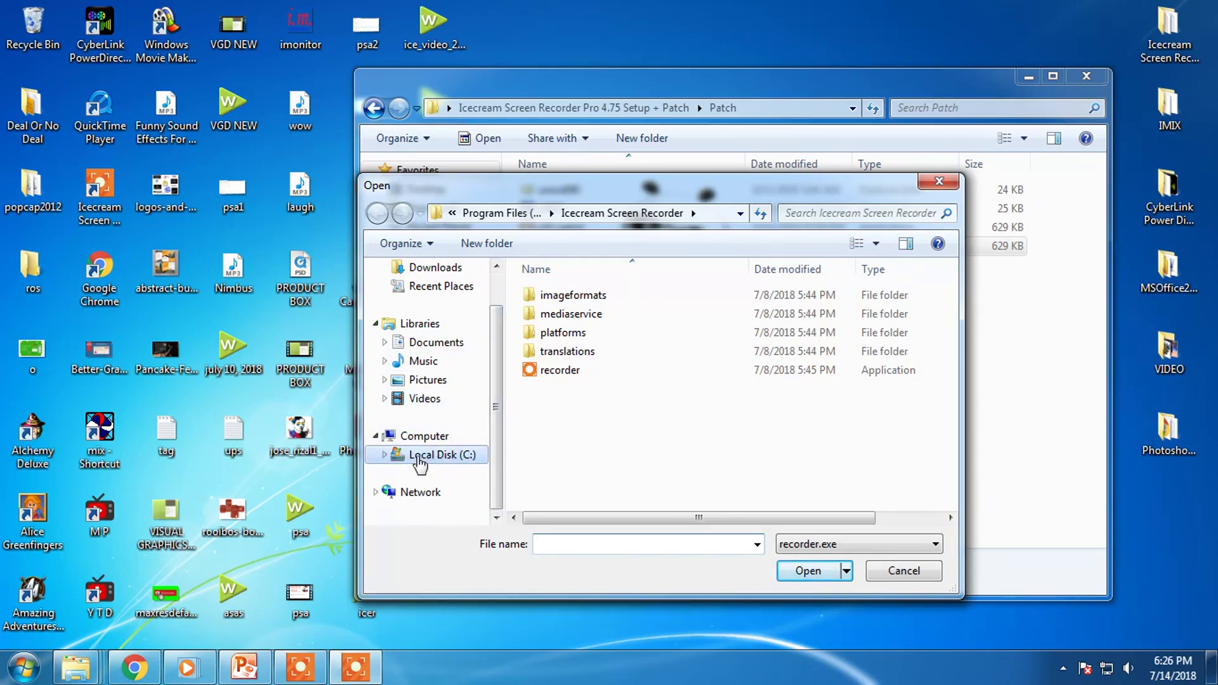
left_click(436, 456)
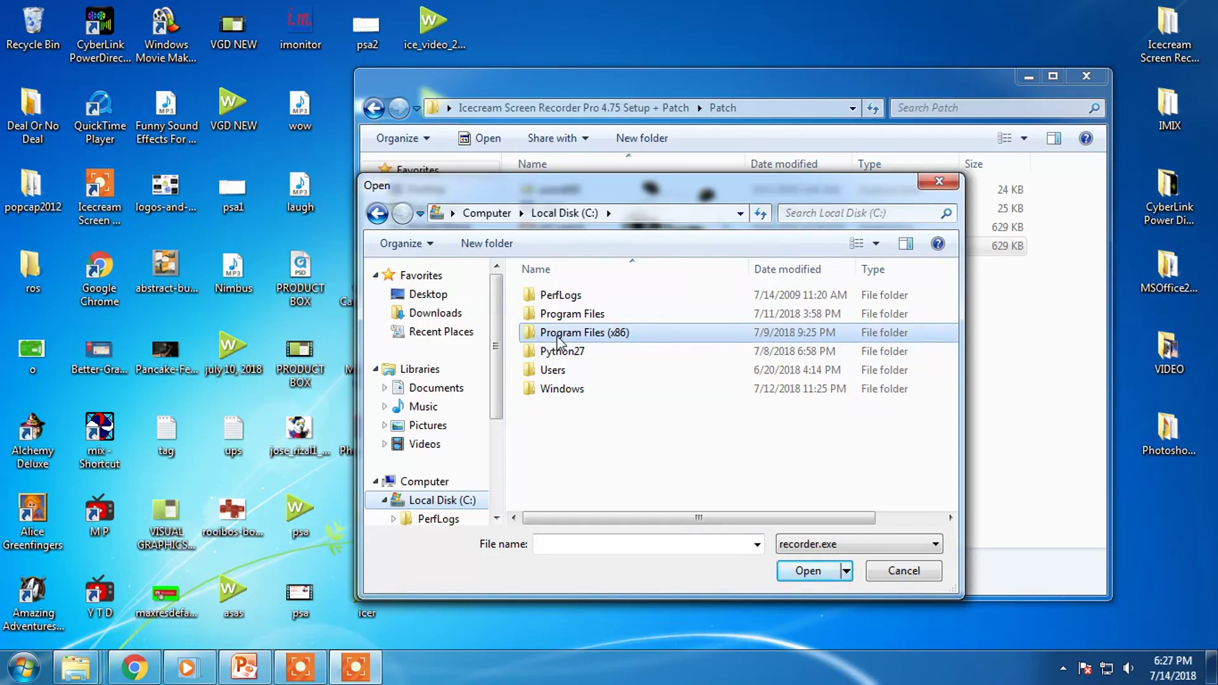
double_click(558, 335)
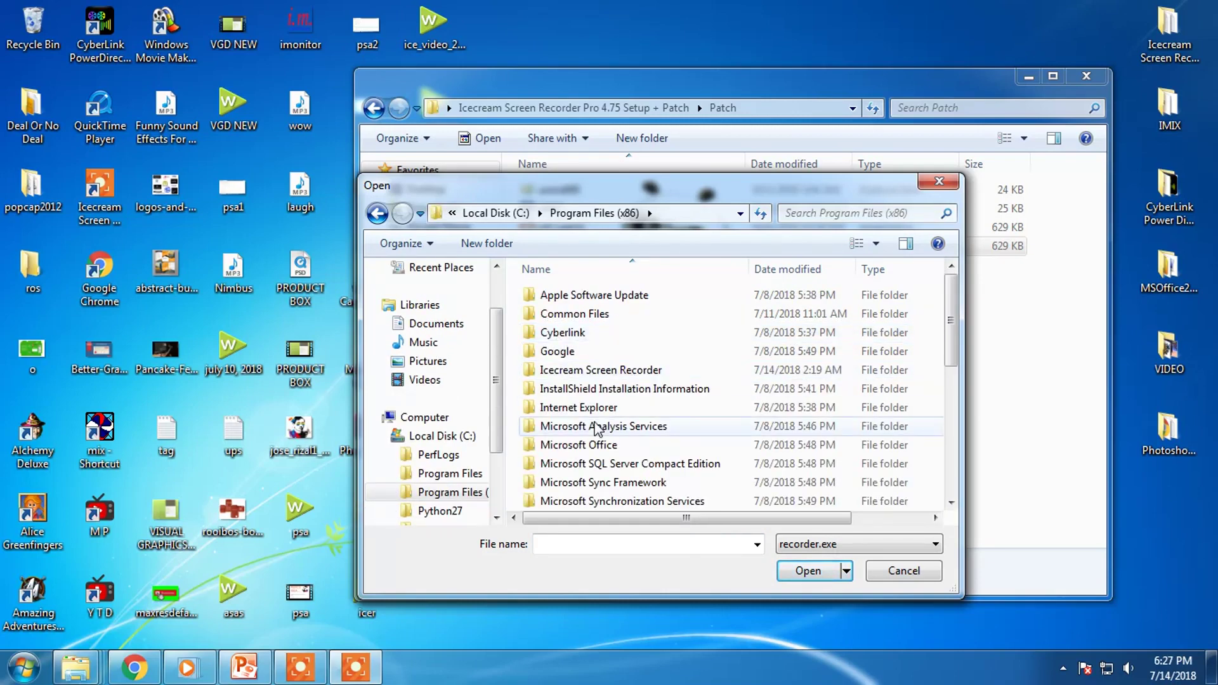
scroll(596, 426, "down", 3)
scroll(596, 428, "up", 3)
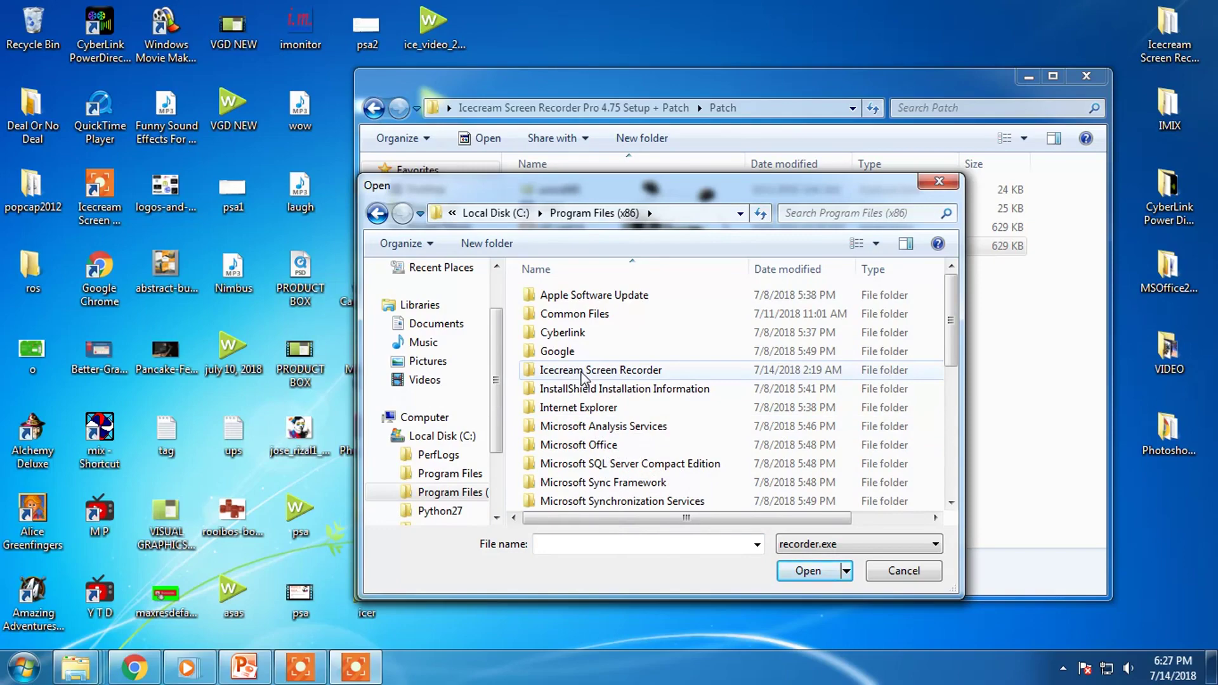
double_click(600, 373)
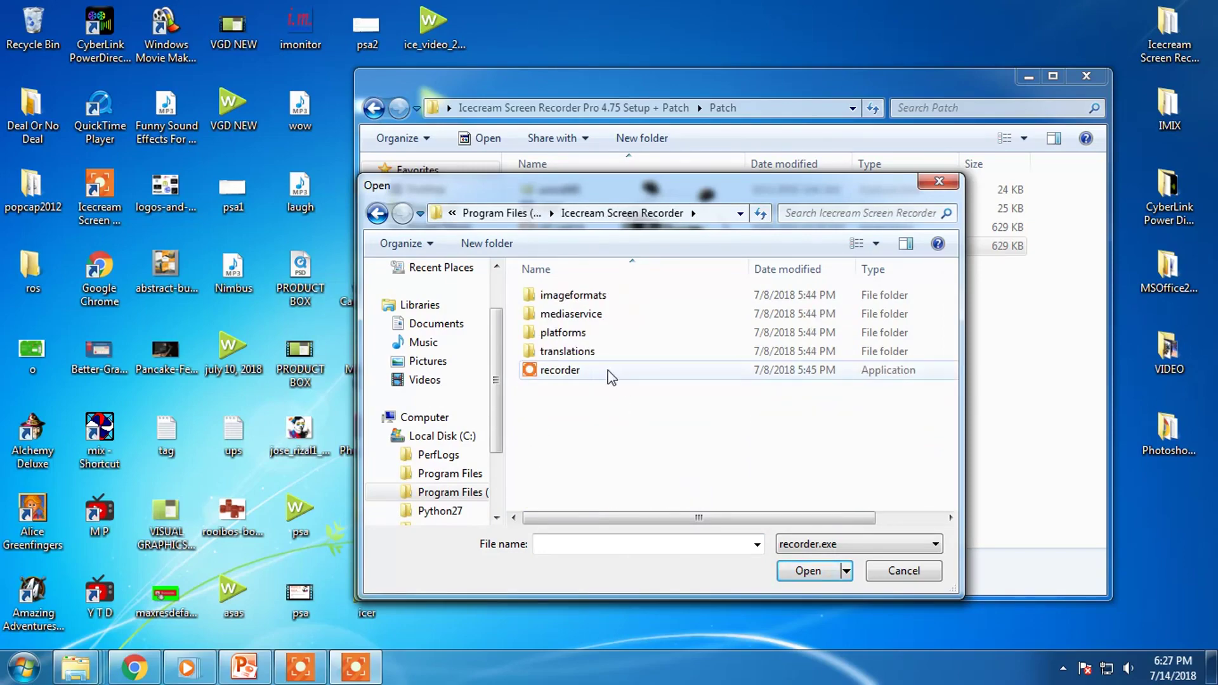
left_click(589, 371)
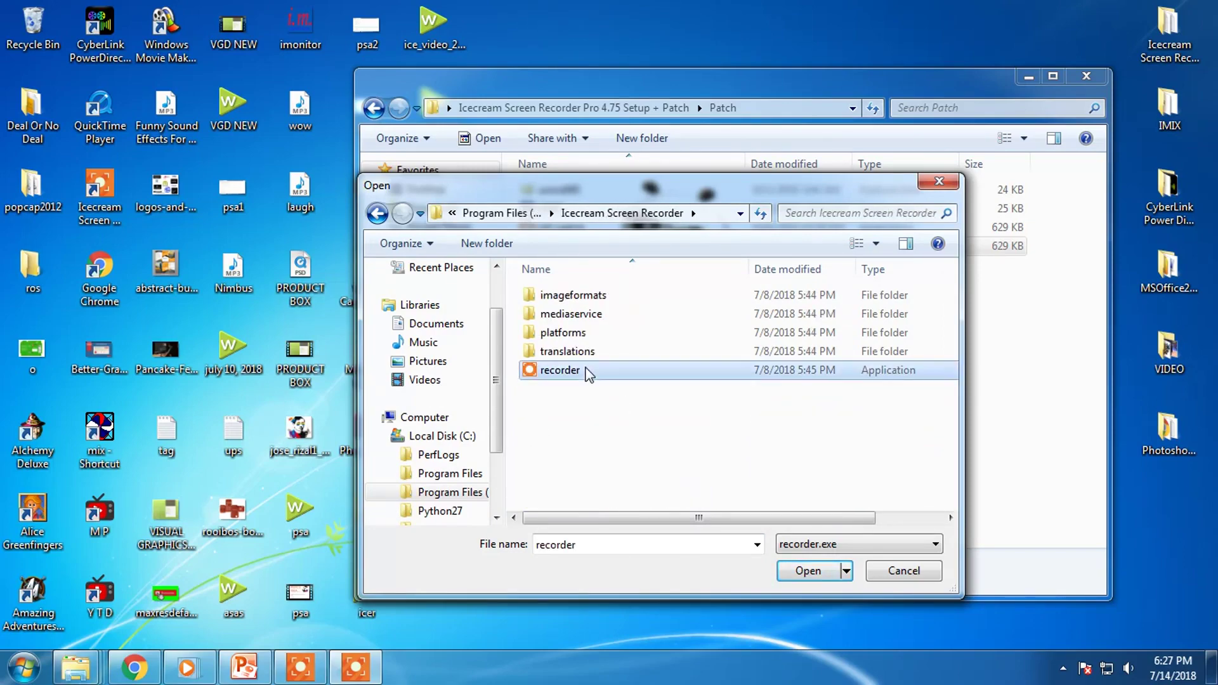
left_click(817, 576)
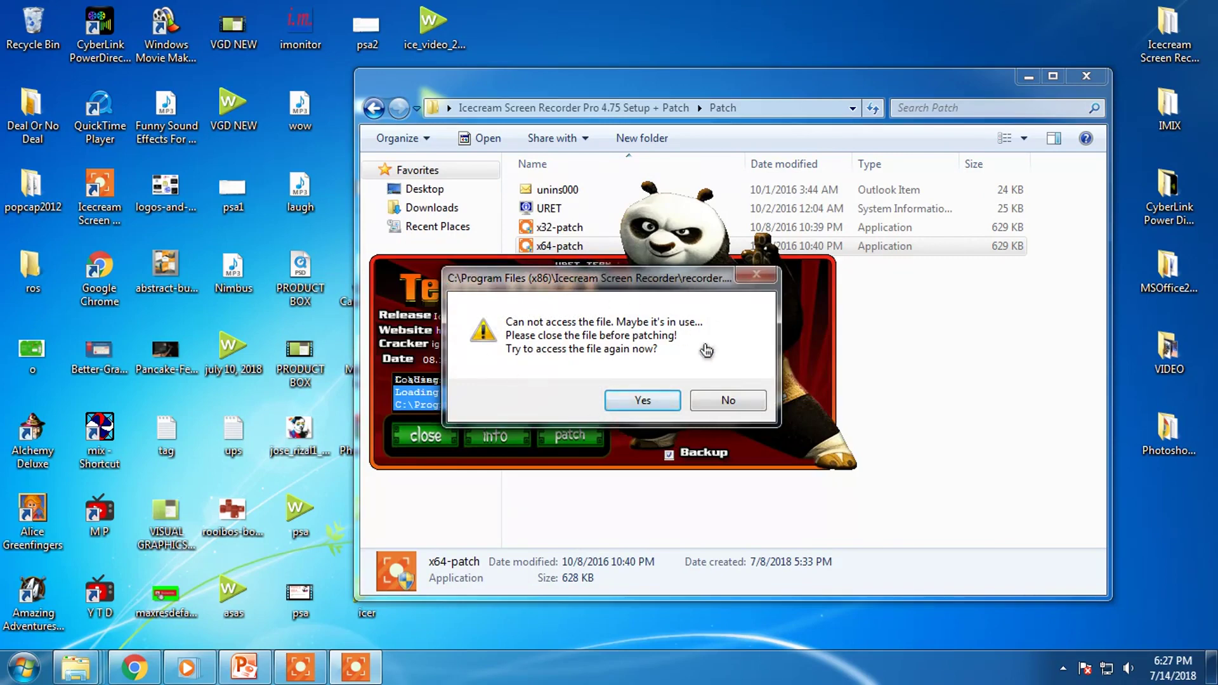
Decline retrying access to the recorder file, then close the patch program and the Patch folder window.
left_click(731, 399)
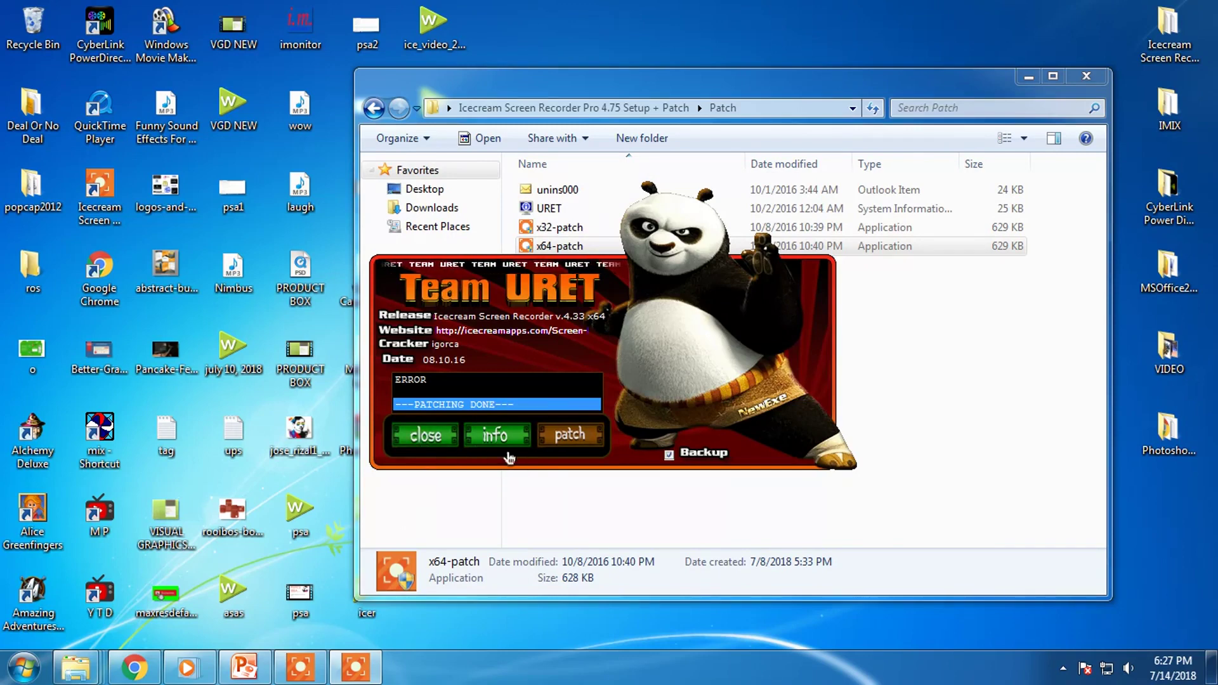
left_click(419, 444)
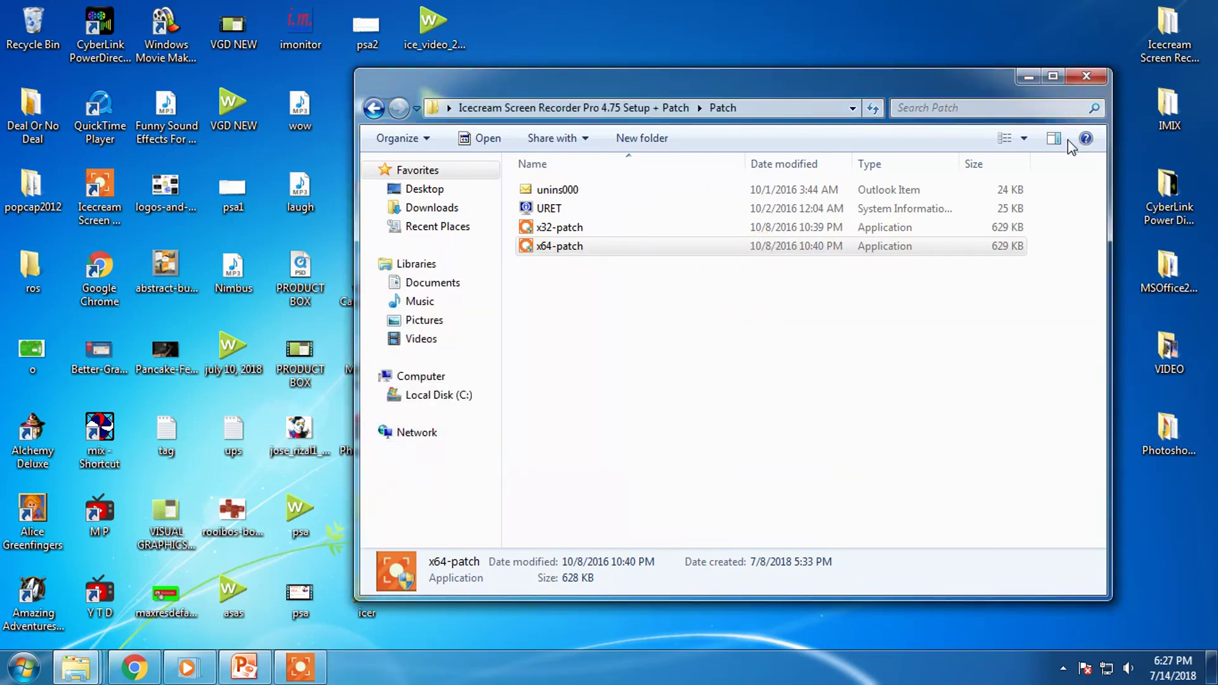
left_click(1086, 76)
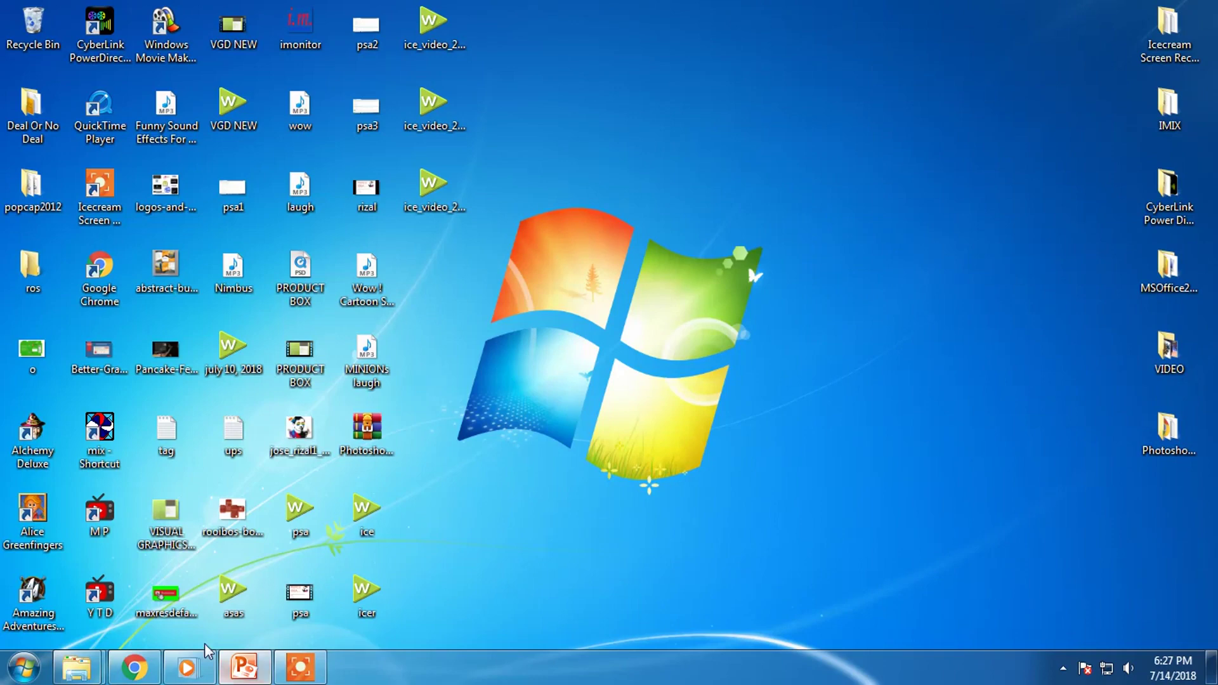
Bring the running Icecream Screen Recorder's recording controls back onto the desktop.
mouse_move(243, 668)
left_click(299, 667)
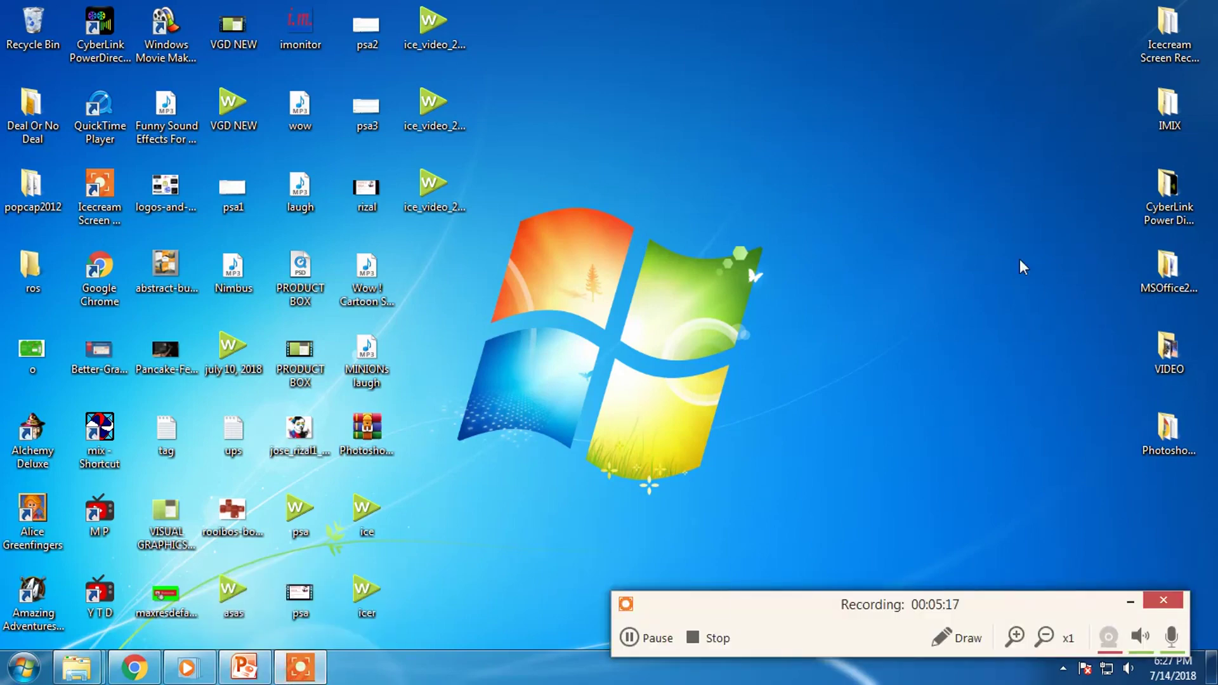
key("F5")
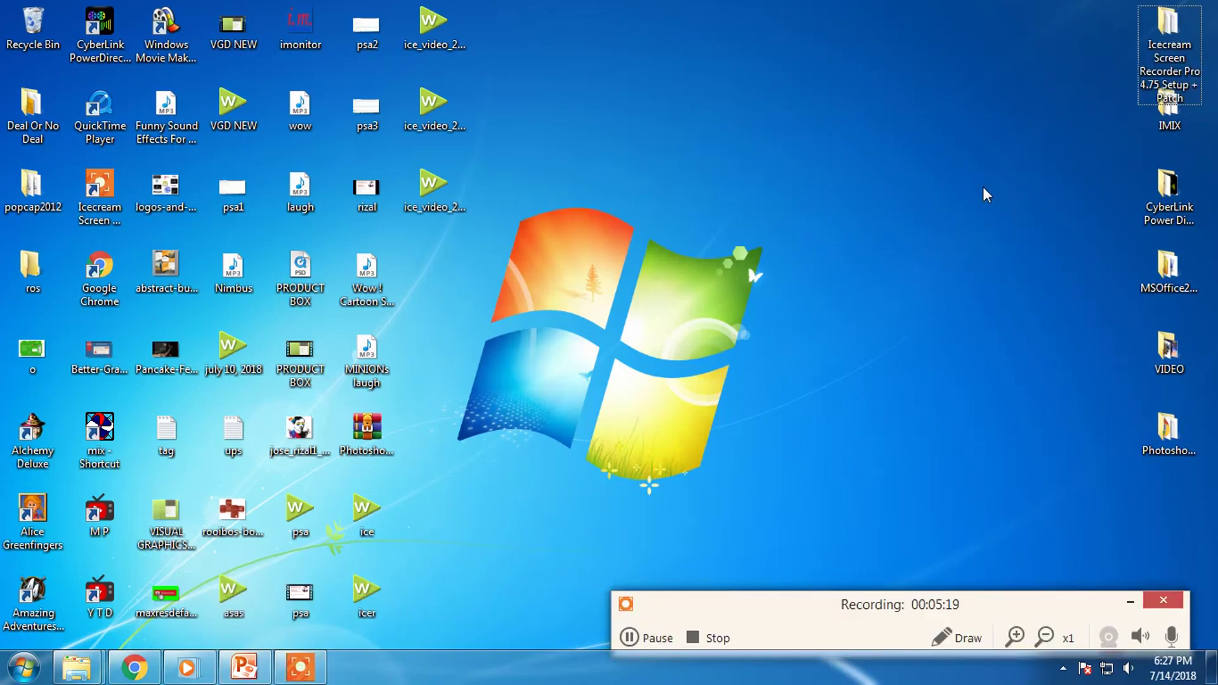